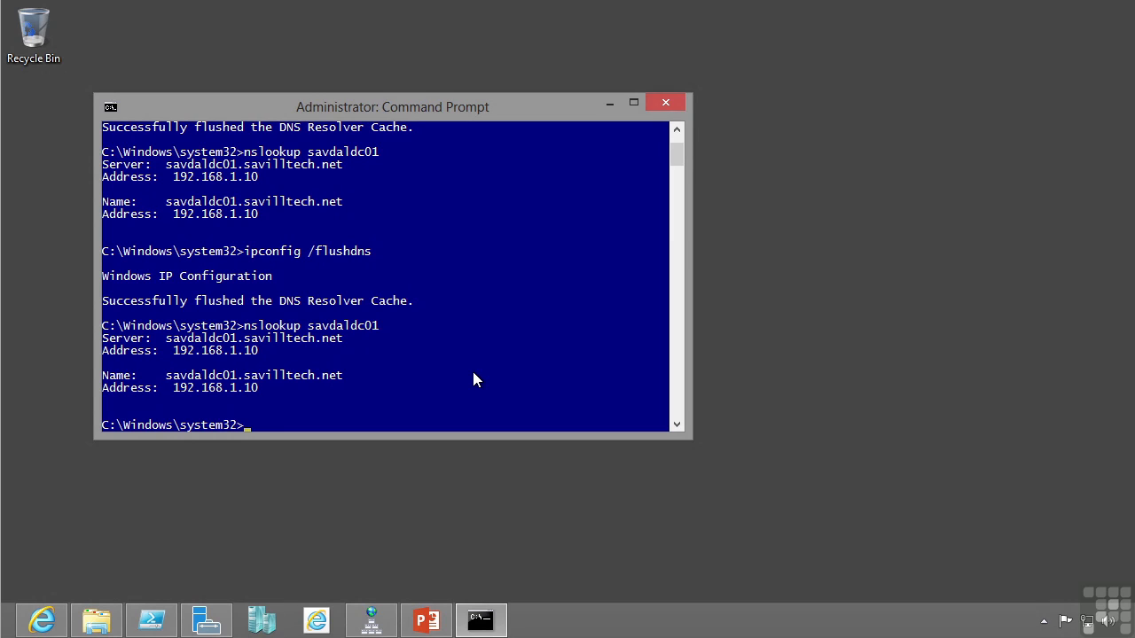
- Flush the DNS resolver cache with ipconfig /flushdns and start the DNS-filtered Network Monitor capture
key("Up")
key("Up")
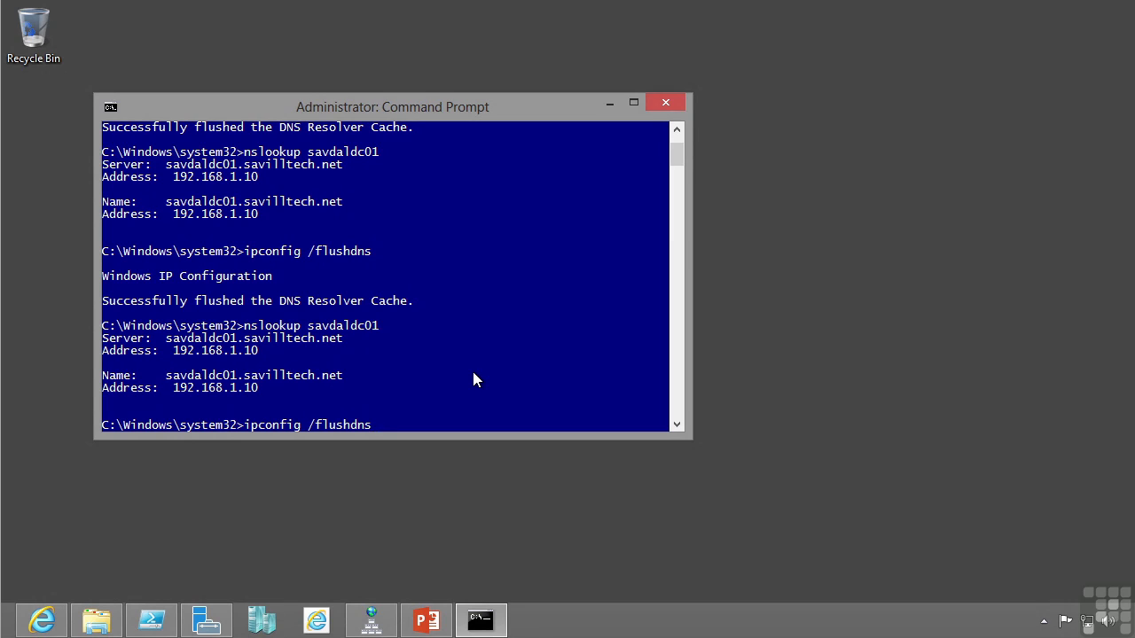
key("Return")
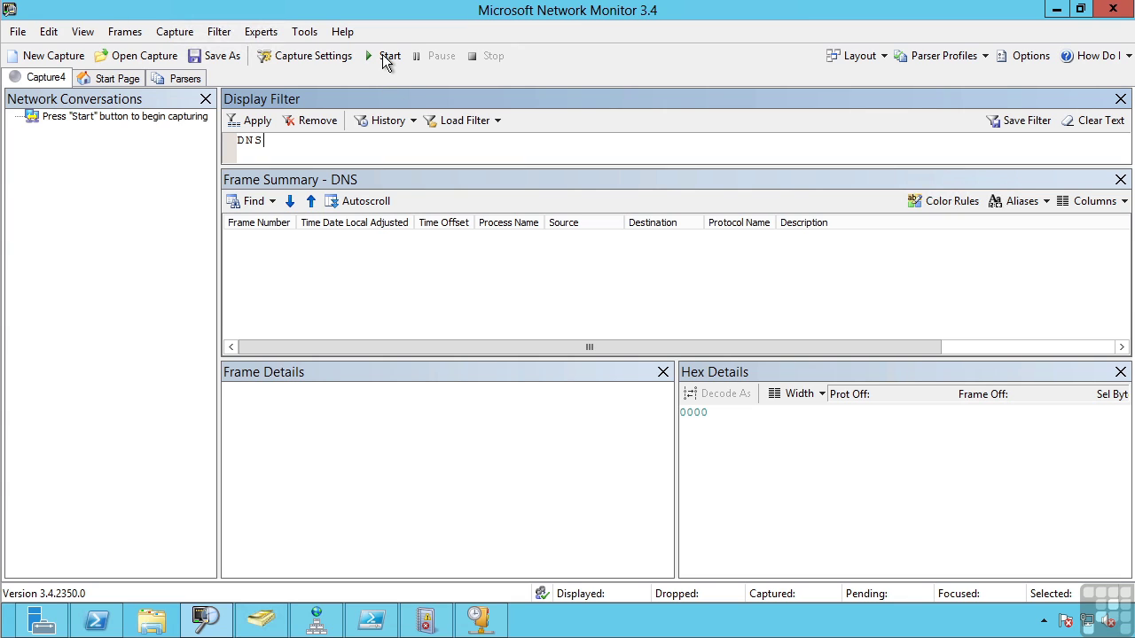
left_click(384, 59)
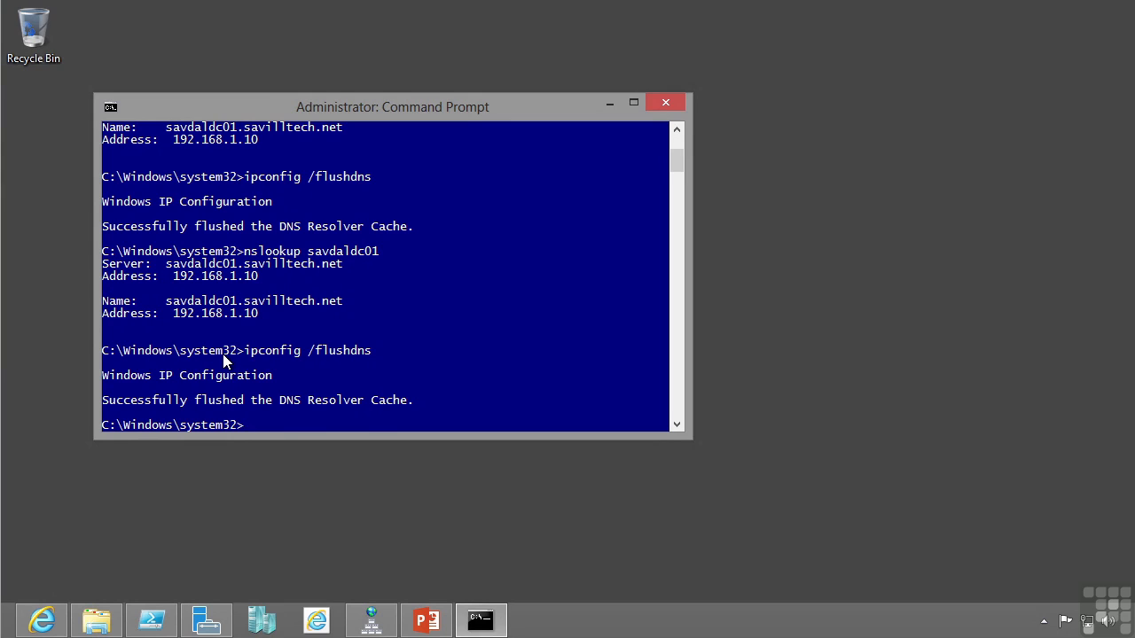
- Rerun nslookup savdaldc01, resolving it to 192.168.1.10 while the capture records the traffic
key("Up")
key("Up")
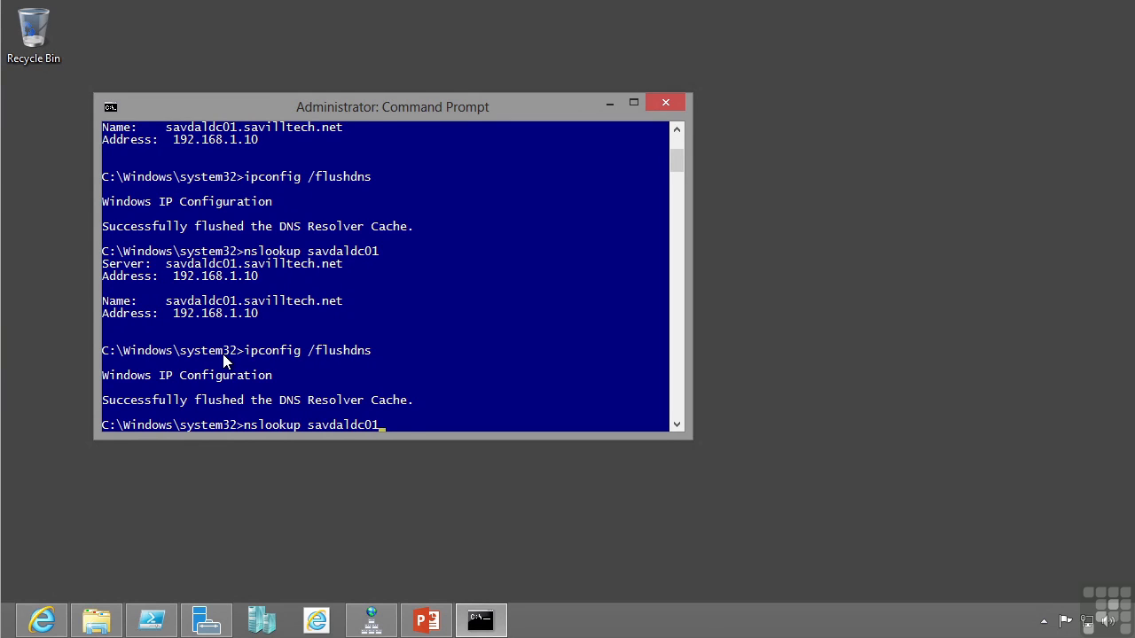
key("Return")
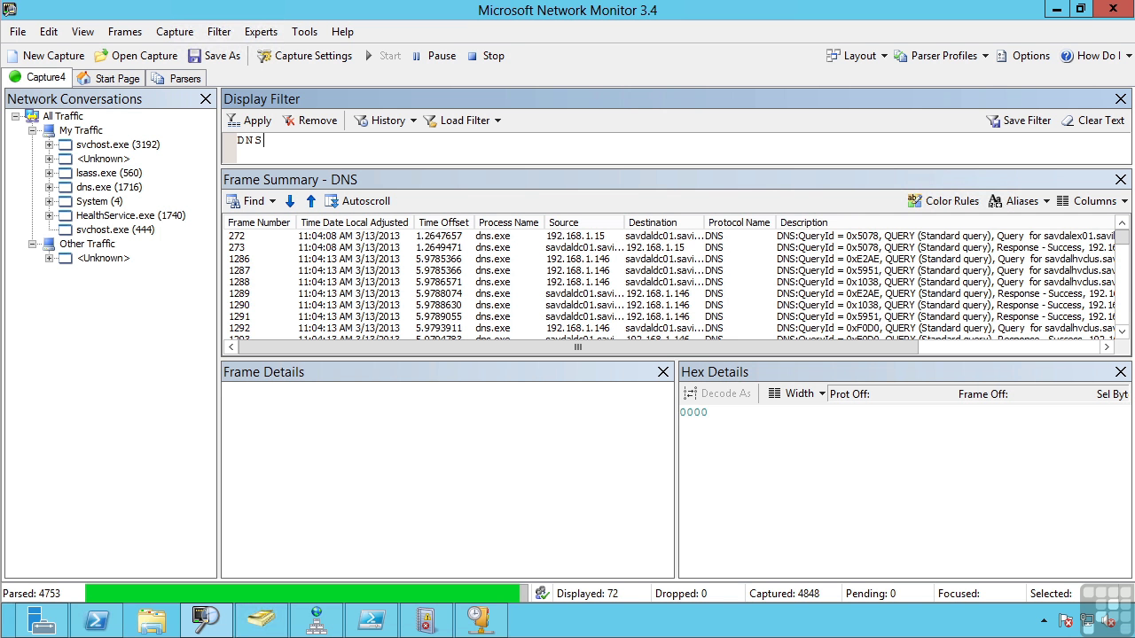
- Stop the capture and expand the Dns query record of frame 2407 for savdaldc01.savilltech.net
left_click(494, 59)
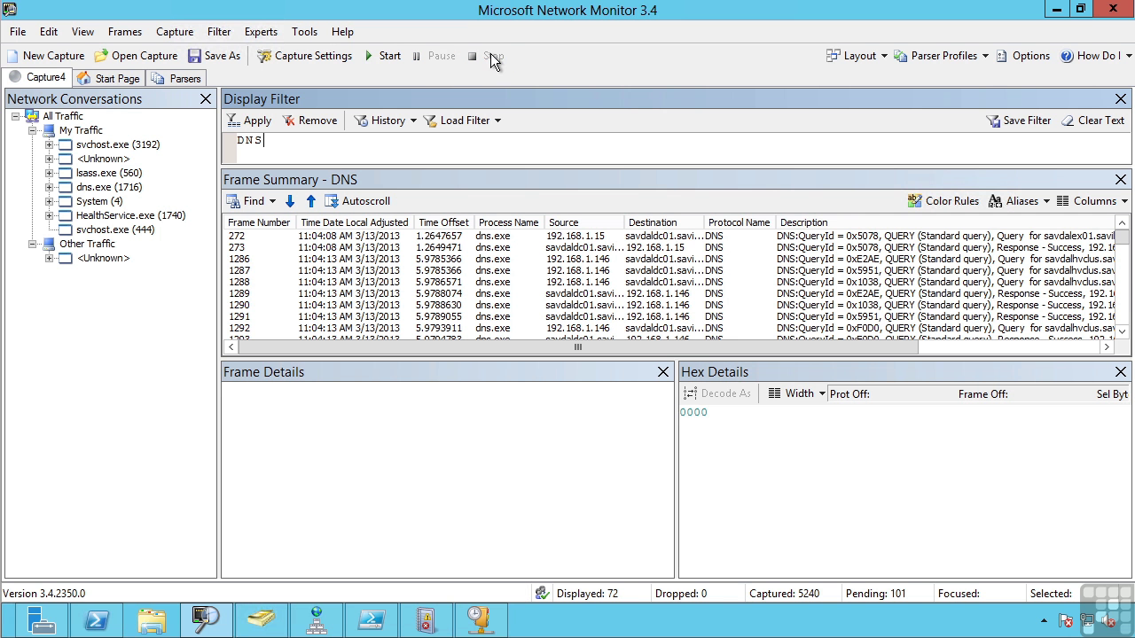
left_click(640, 259)
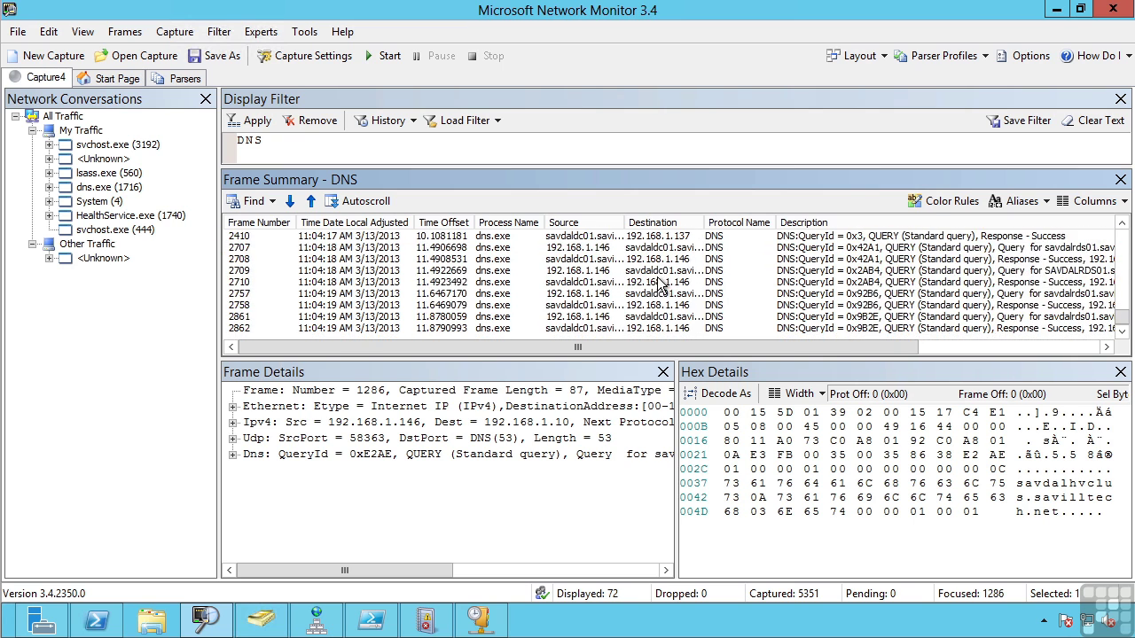
scroll(665, 275, "down", 5)
left_click(610, 306)
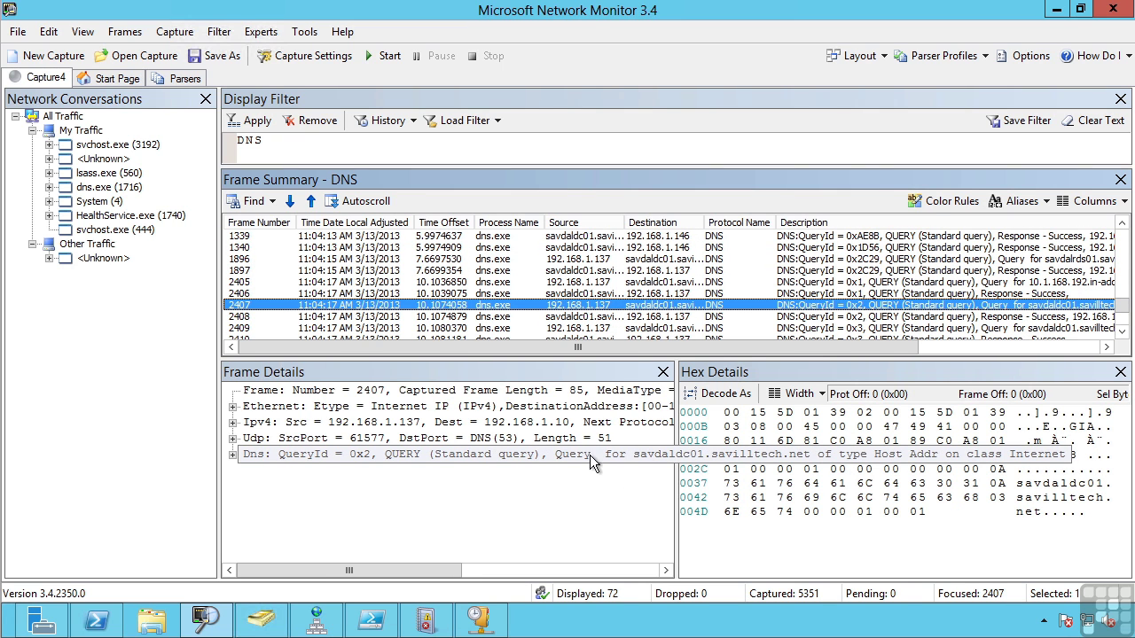
left_click(232, 455)
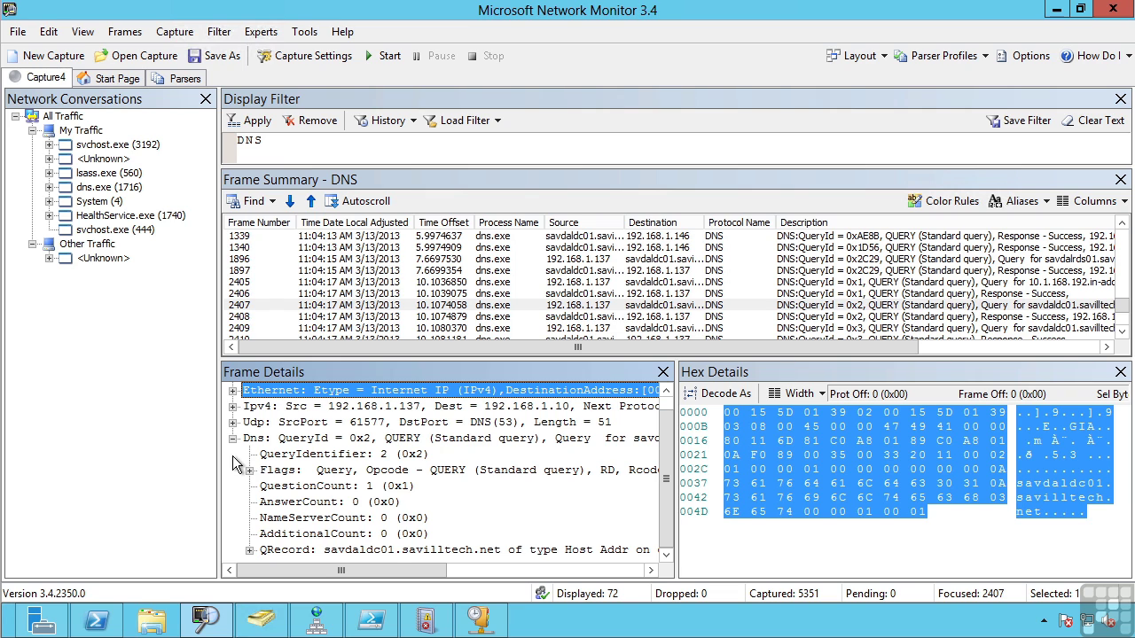
left_click(250, 552)
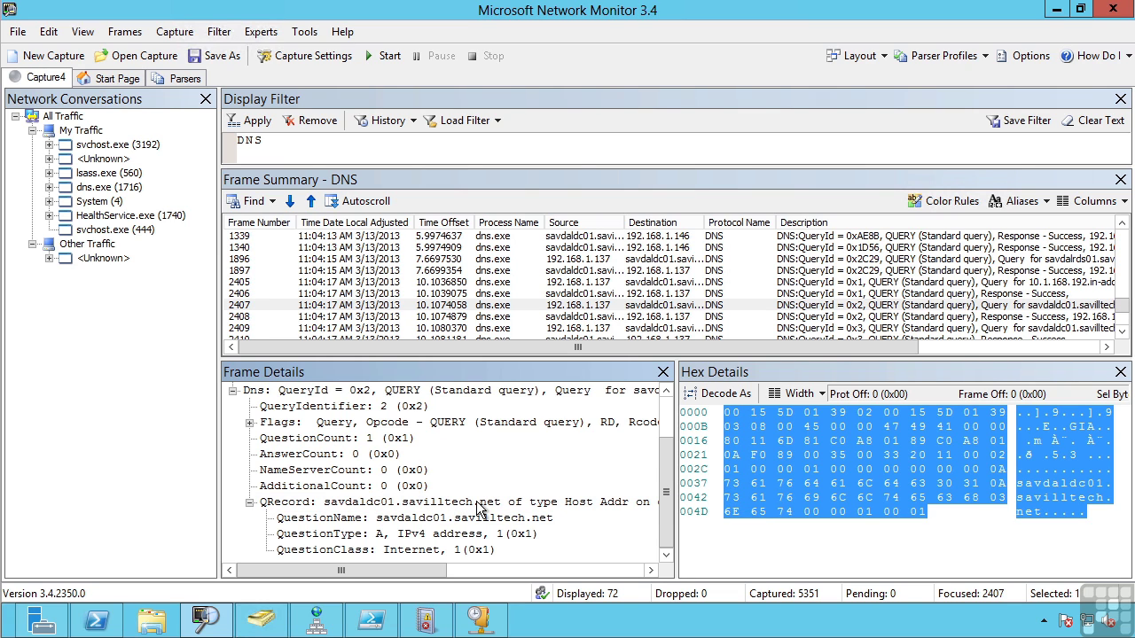
- Inspect AAAA query frame 2409, then response frame 2408's ARecord returning 192.168.1.10
left_click(505, 328)
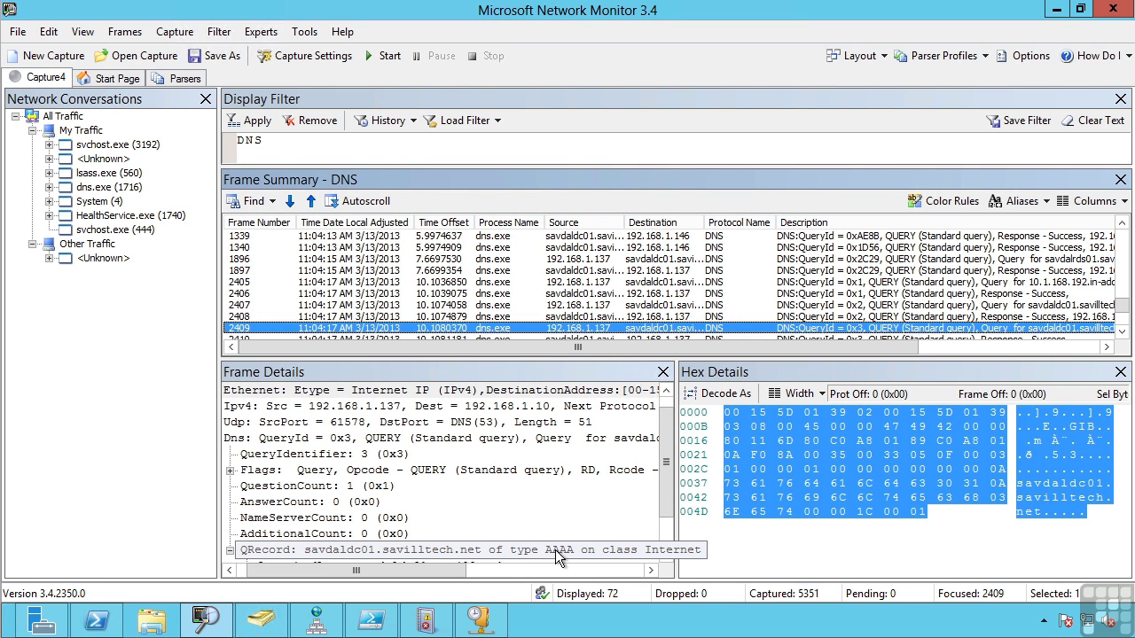
key("Up")
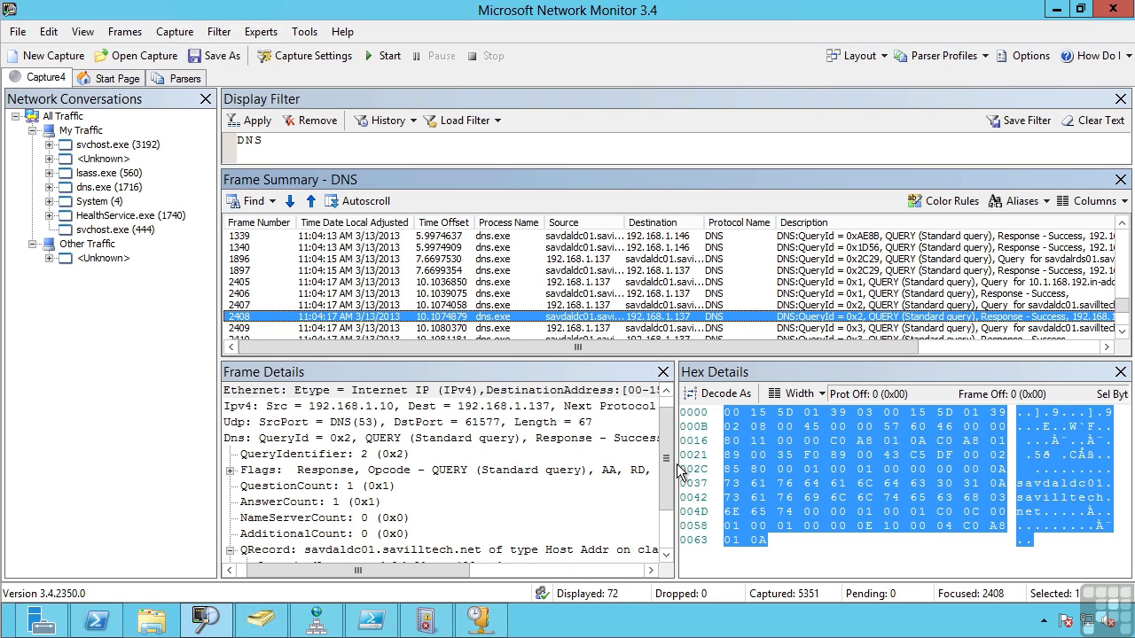
scroll(665, 476, "down", 2)
scroll(377, 550, "down", 3)
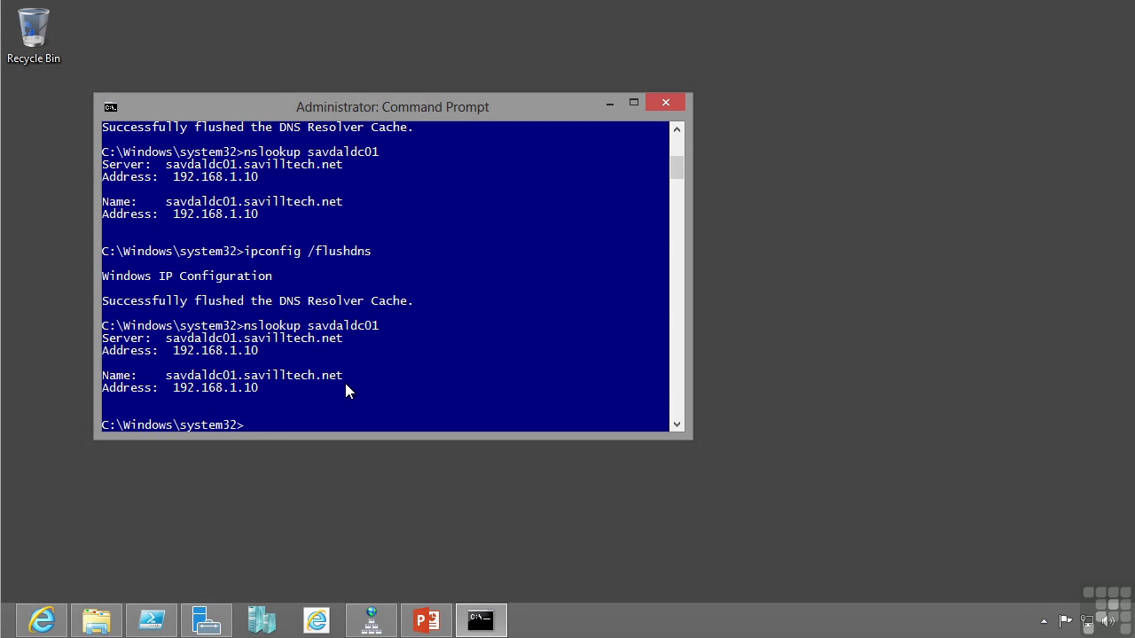
- Run ipconfig /all to list the client's DNS servers and savilltech.net DNS suffix
type("ipconfig /all")
key("Return")
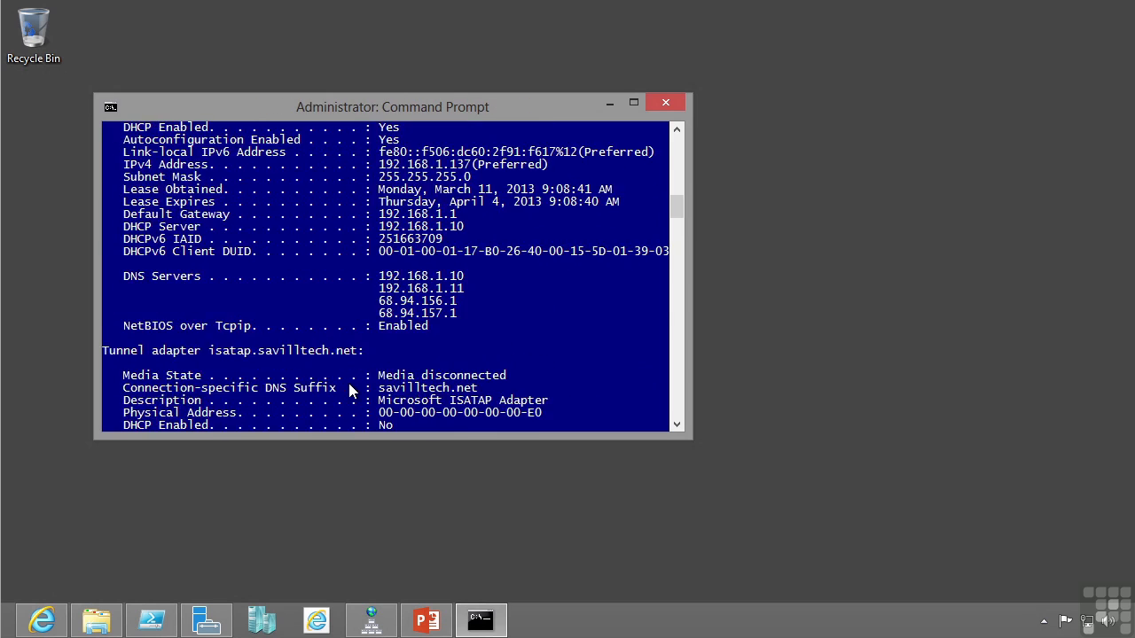
scroll(367, 390, "up", 2)
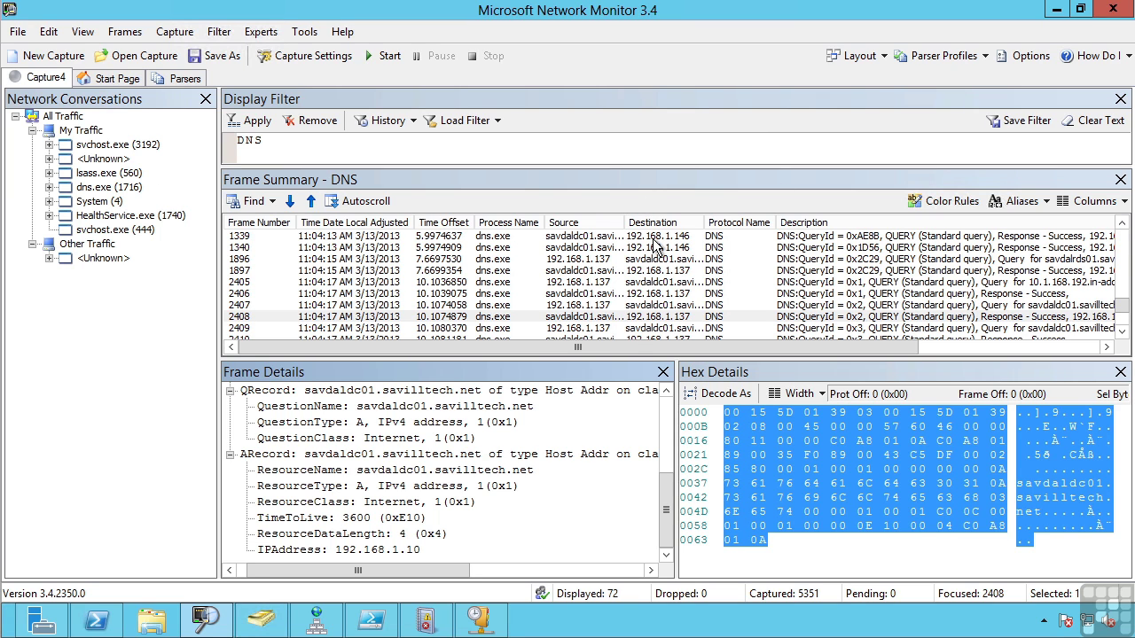
- View the Debug Logging and Event Logging tabs of SAVDALDC01's properties, then cancel without changes
left_click(319, 624)
right_click(93, 96)
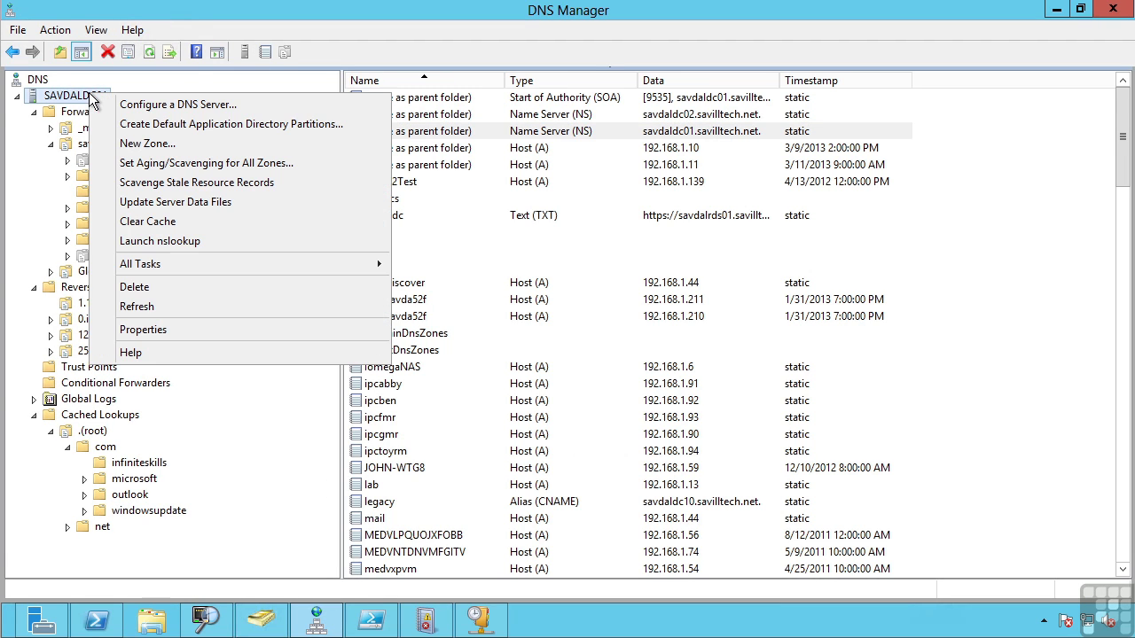
left_click(152, 331)
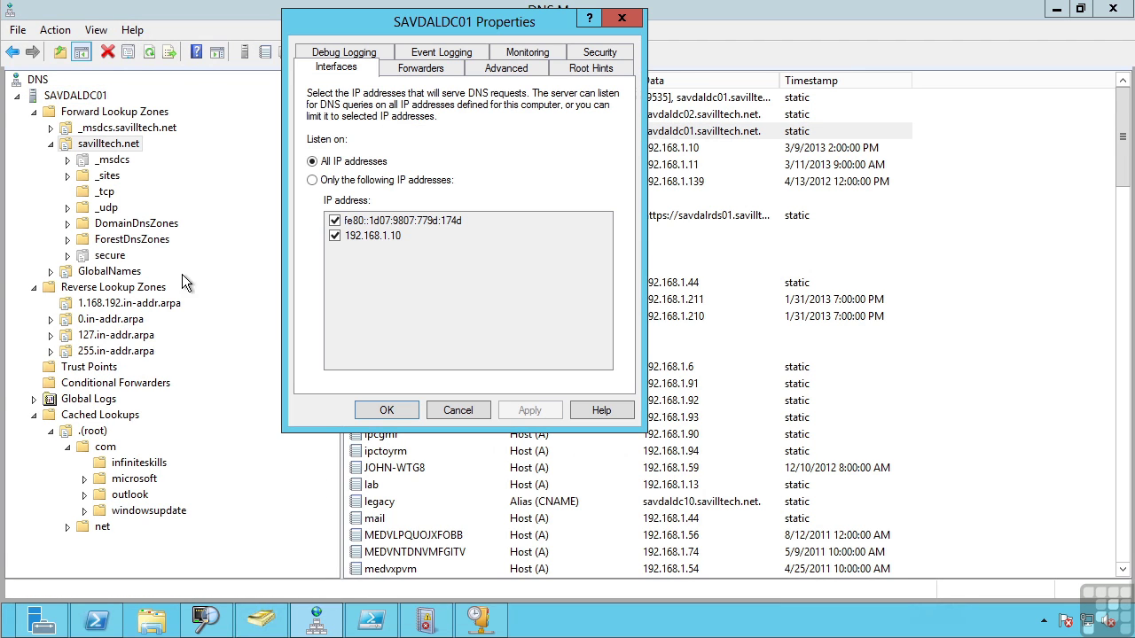
left_click(379, 53)
left_click(426, 71)
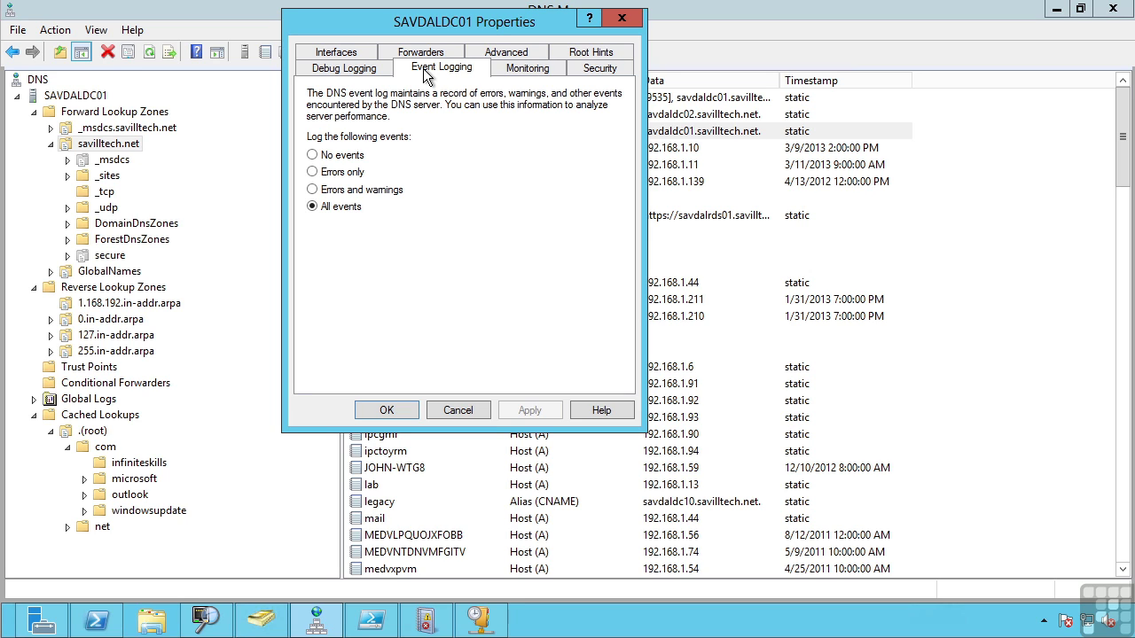
left_click(448, 408)
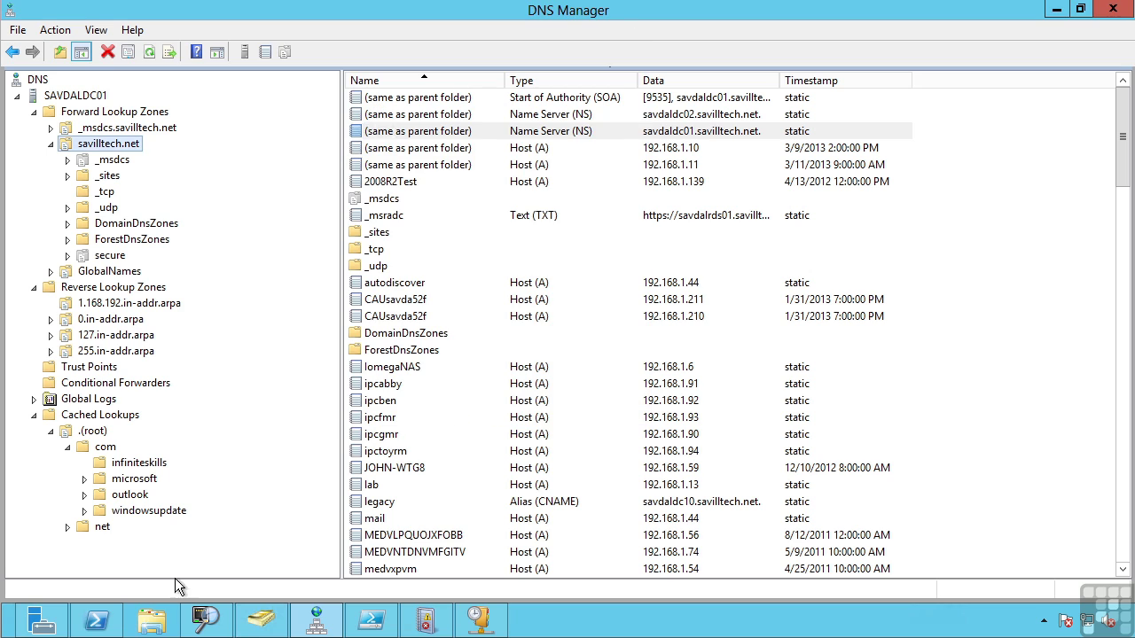
- Show the DNS role page's Best Practices Analyzer results and its TASKS menu
left_click(39, 626)
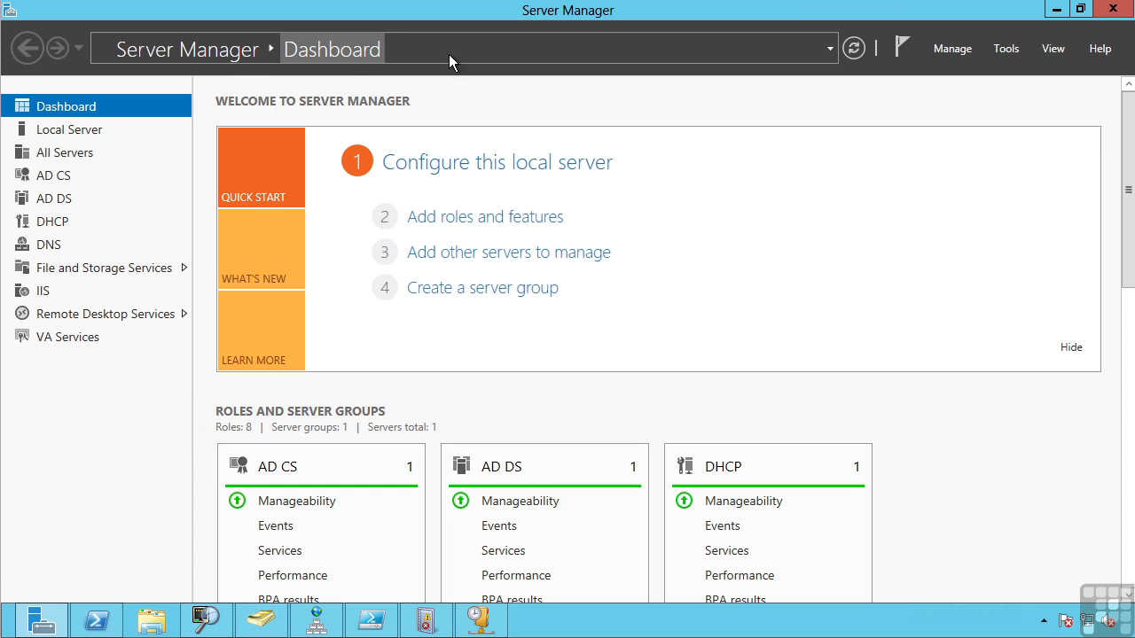
left_click(47, 246)
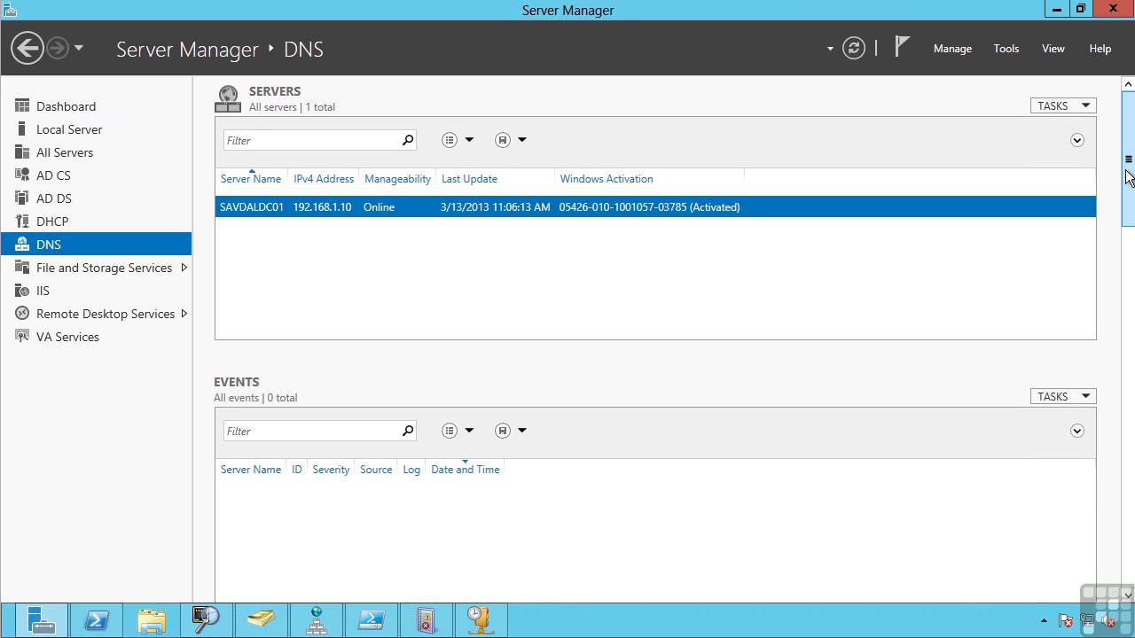
left_click_drag(1129, 172, 1130, 386)
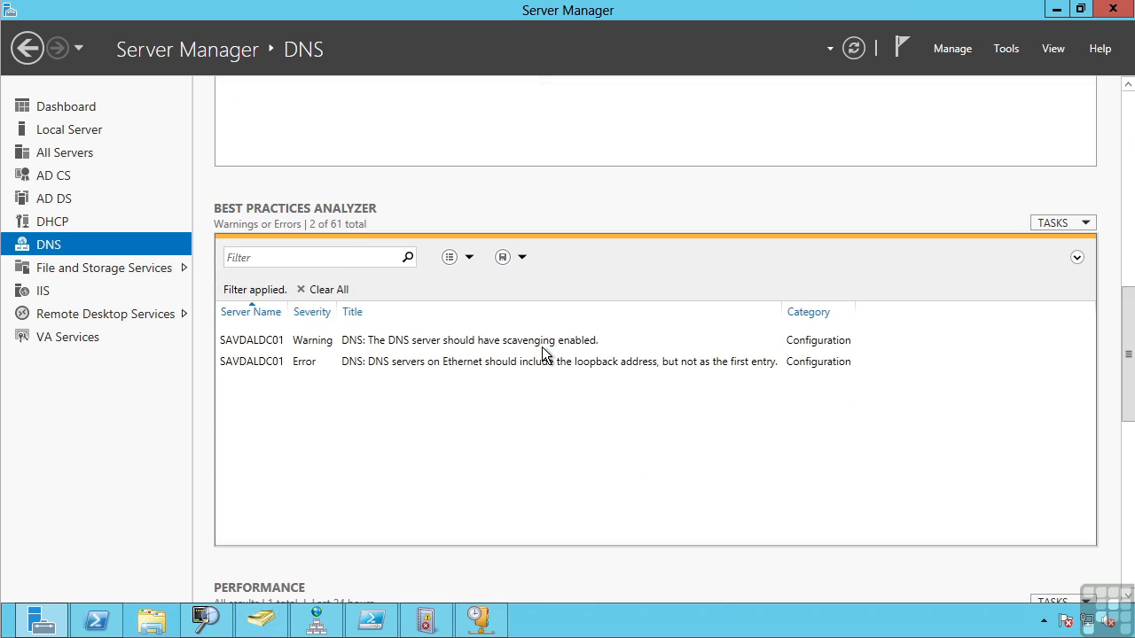
left_click(1075, 224)
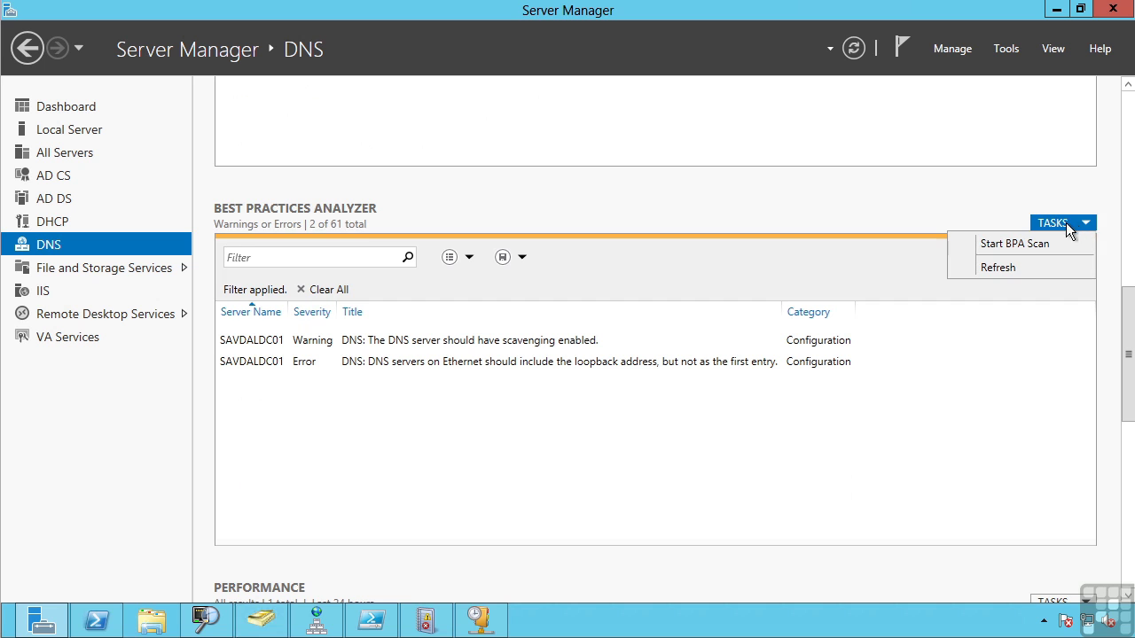
- Rerun the BPA scan on savdaldc01.savilltech.net and read the loopback-address error's Problem and Impact details
left_click(1020, 244)
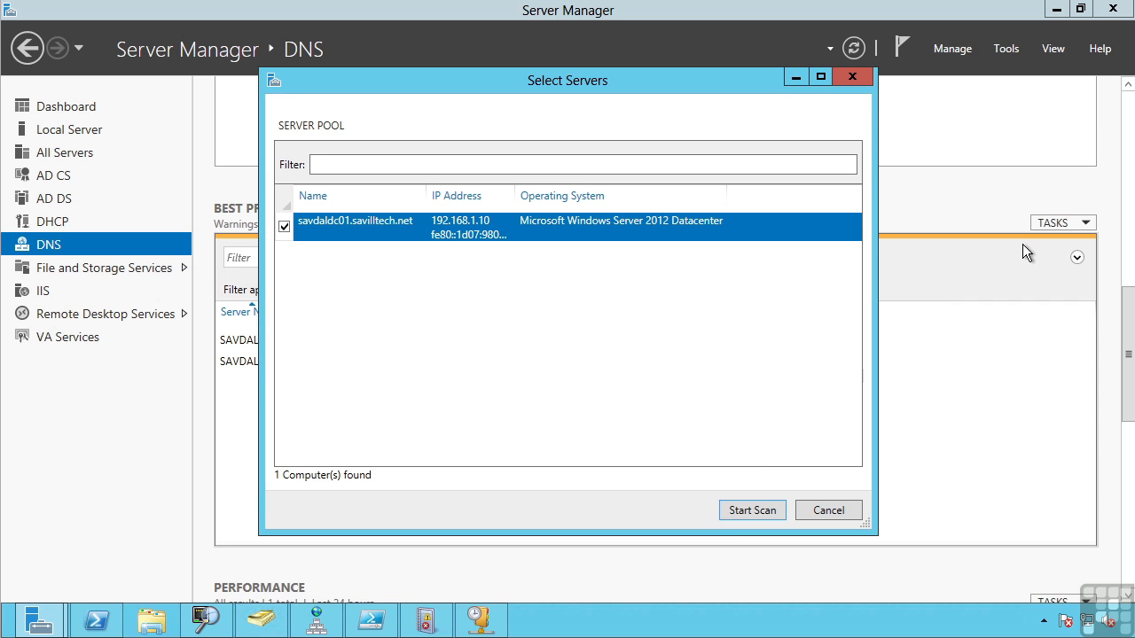
left_click(752, 511)
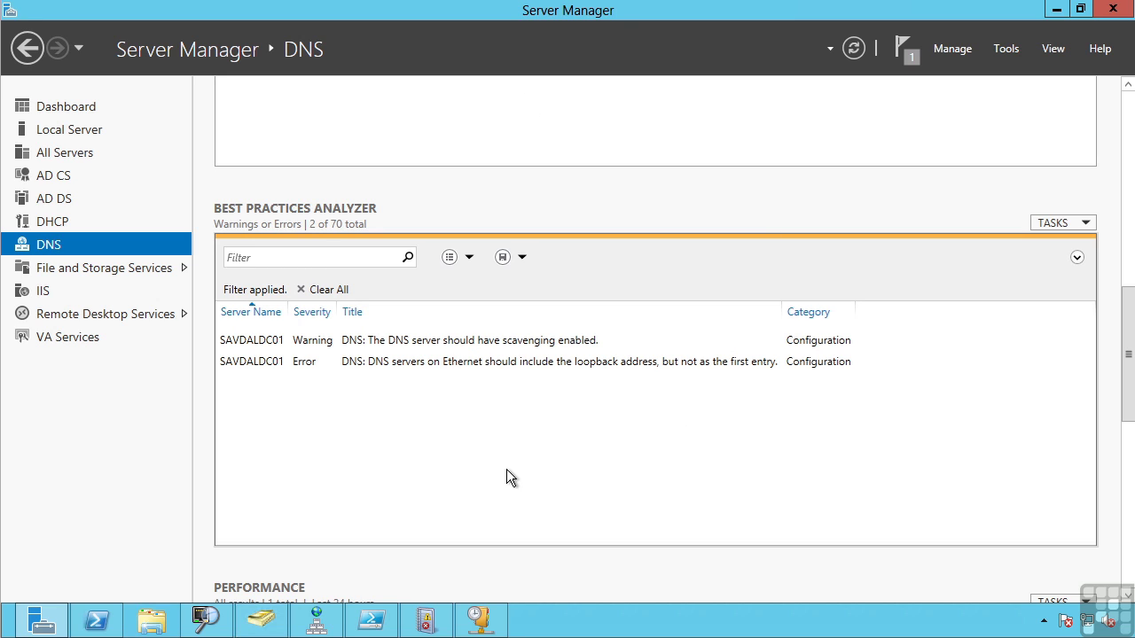
left_click(434, 365)
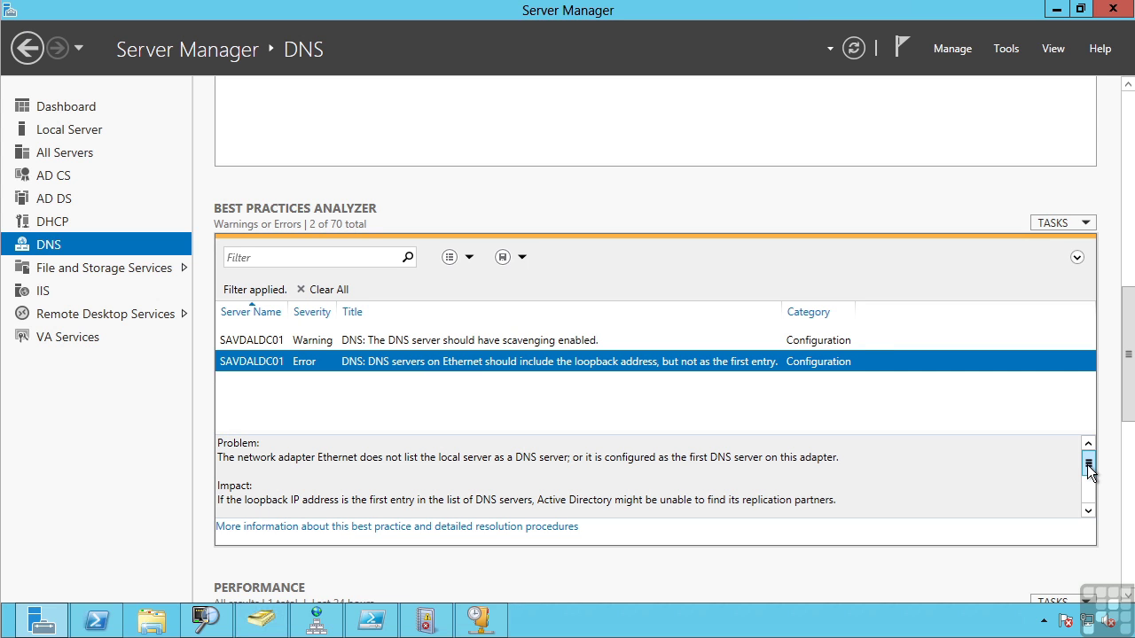
left_click_drag(1089, 471, 1091, 501)
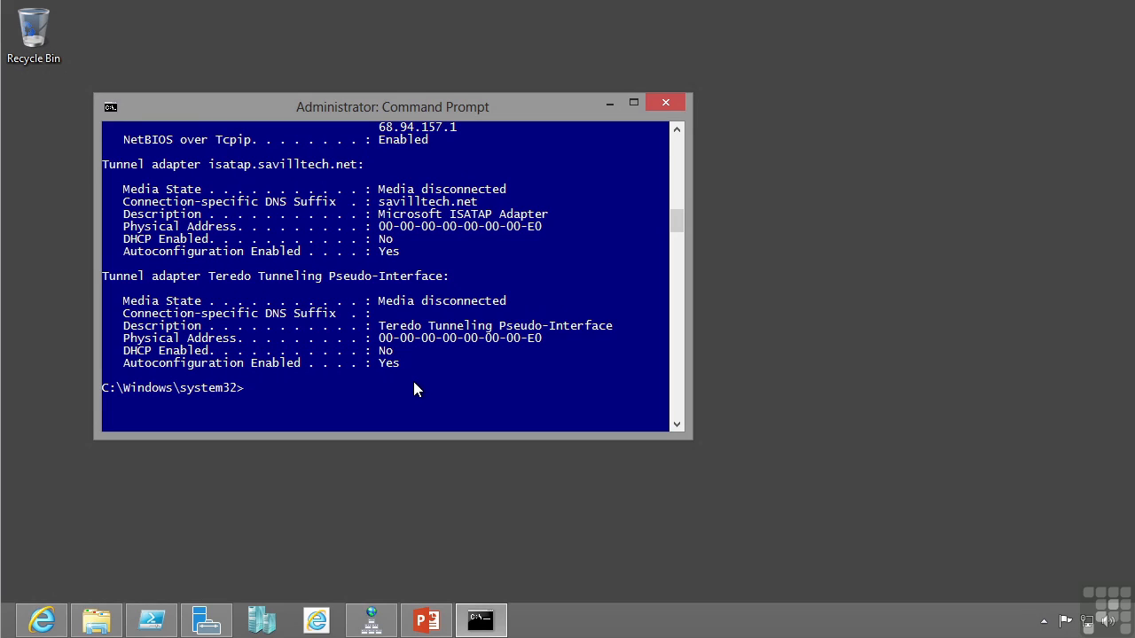
- Run ipconfig /flushdns to clear the client's DNS resolver cache
type("ipconfig /flushdns")
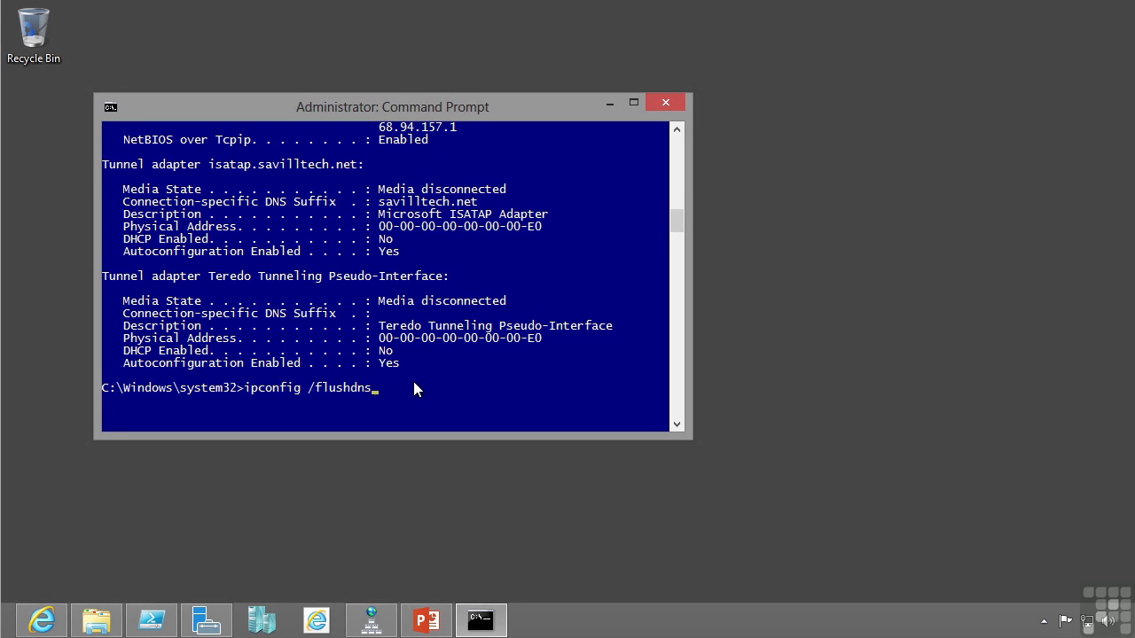
key("Return")
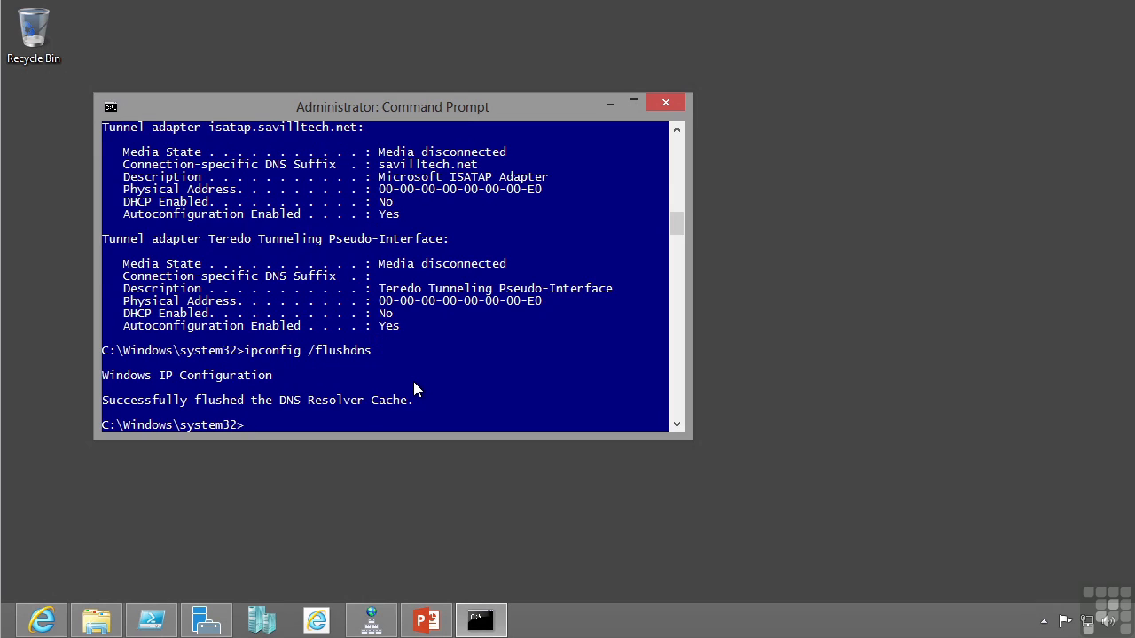